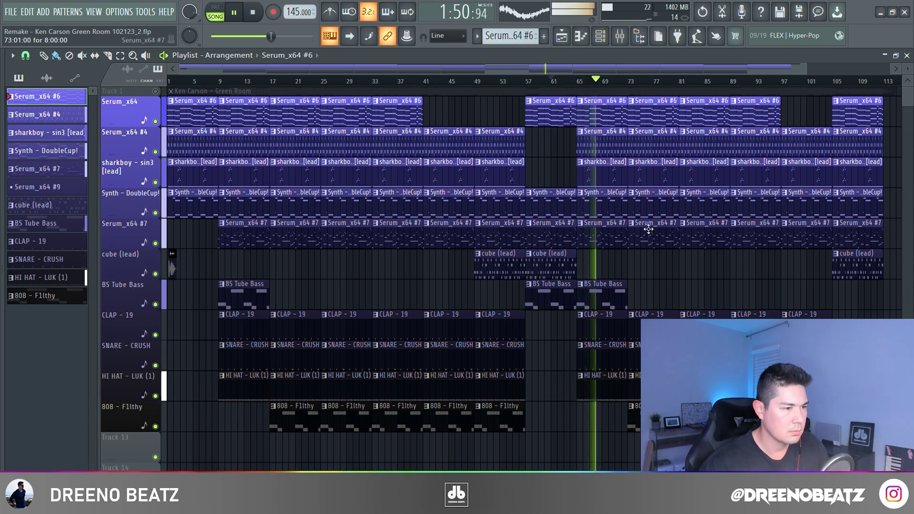
Stop the song and go through the playlist tracks one by one, from Serum_x64 to 808 - F1lthy.
{"action": "key", "text": "space"}
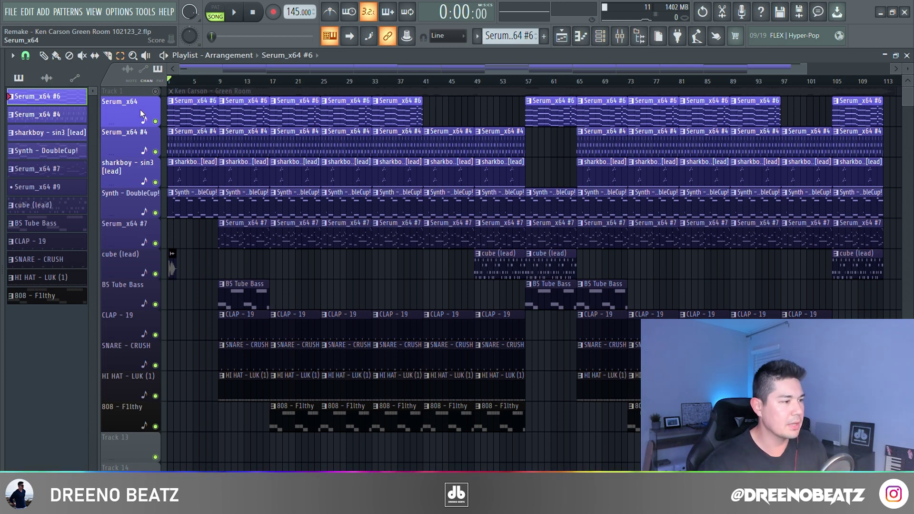
{"action": "left_click", "coordinate": [141, 114]}
{"action": "left_click", "coordinate": [131, 145]}
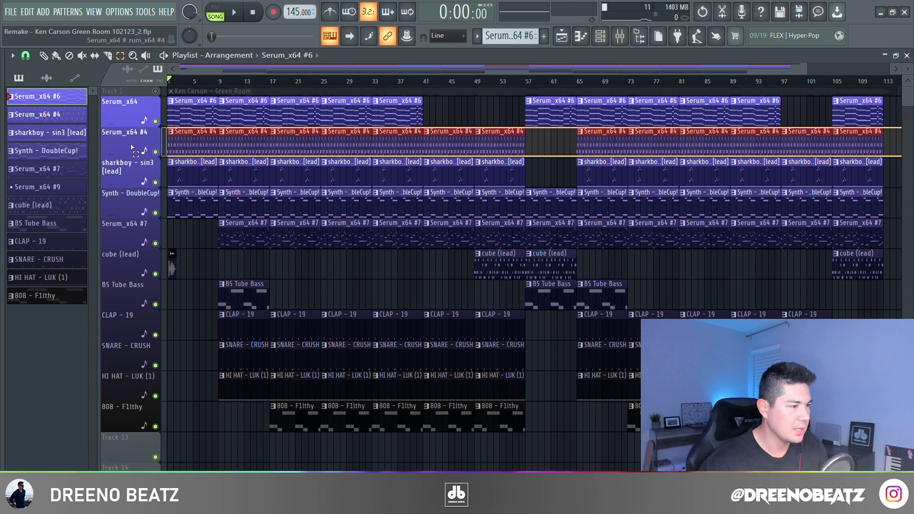
{"action": "left_click", "coordinate": [130, 173]}
{"action": "left_click", "coordinate": [135, 204]}
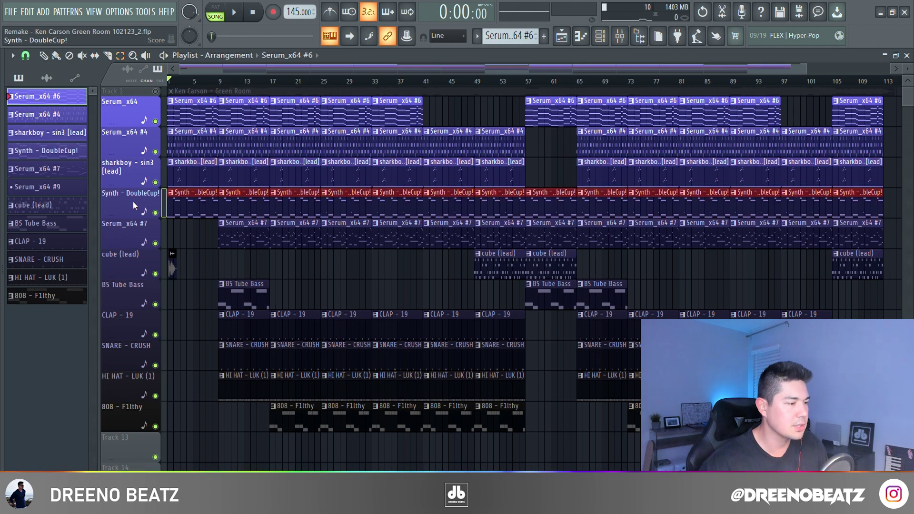
{"action": "left_click", "coordinate": [134, 235]}
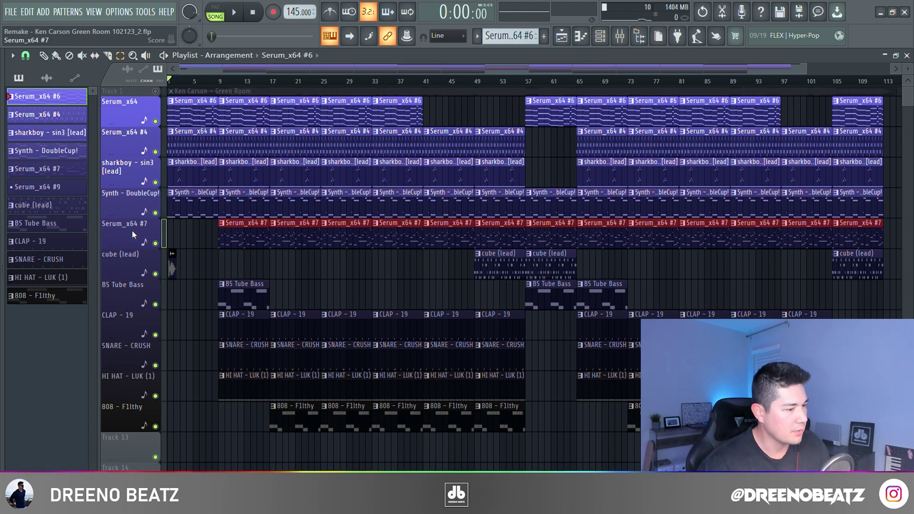
{"action": "left_click", "coordinate": [133, 257]}
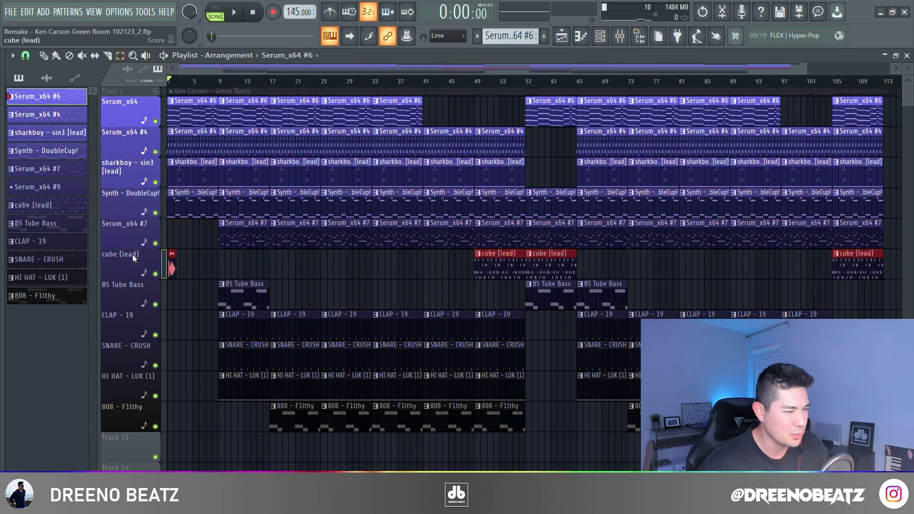
{"action": "left_click_drag", "start_coordinate": [132, 332], "coordinate": [132, 406]}
Inspect the Serum_x64 #5 synth patch from the channel rack and play its notes in the piano roll.
{"action": "key", "text": "F6"}
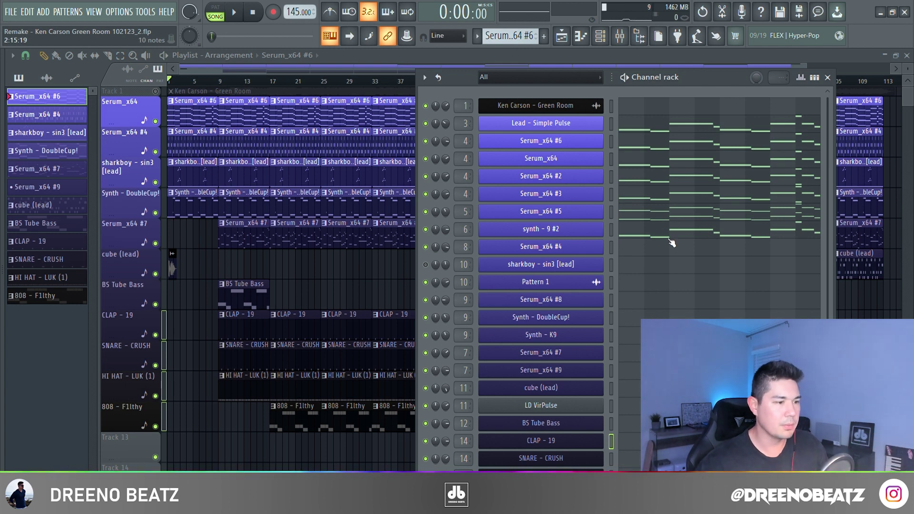
{"action": "left_click", "coordinate": [557, 217]}
{"action": "left_click_drag", "start_coordinate": [593, 182], "coordinate": [510, 116]}
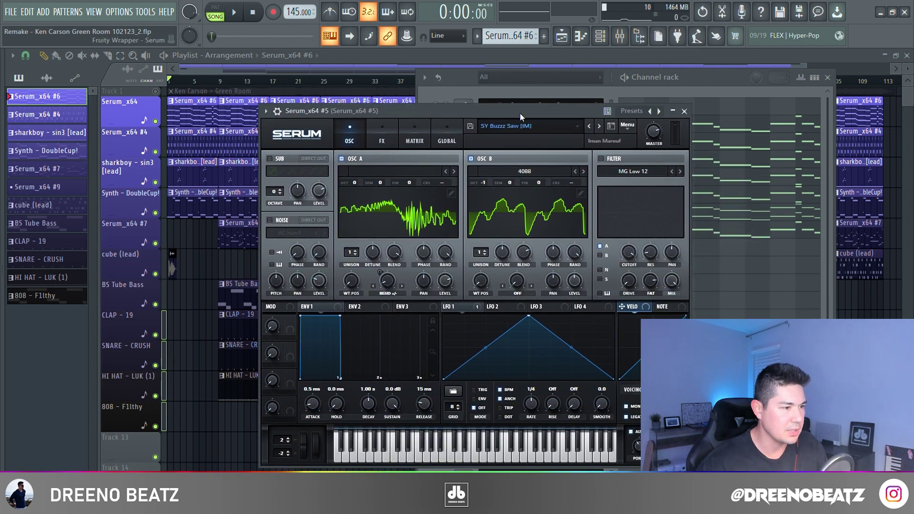
{"action": "left_click", "coordinate": [685, 111]}
{"action": "key", "text": "space"}
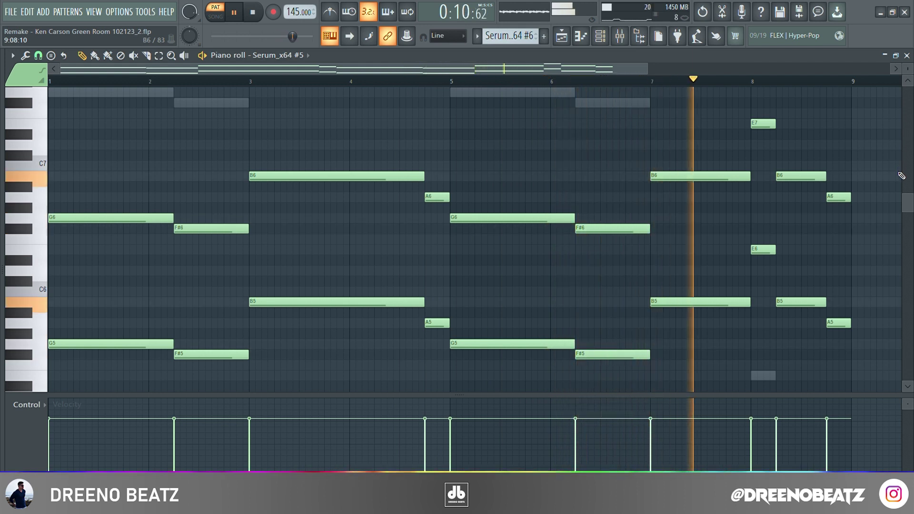
Reopen the Serum_x64 #5 synth during playback, examine its oscillator and voicing settings, and close it.
{"action": "left_click", "coordinate": [600, 41]}
{"action": "left_click", "coordinate": [543, 212]}
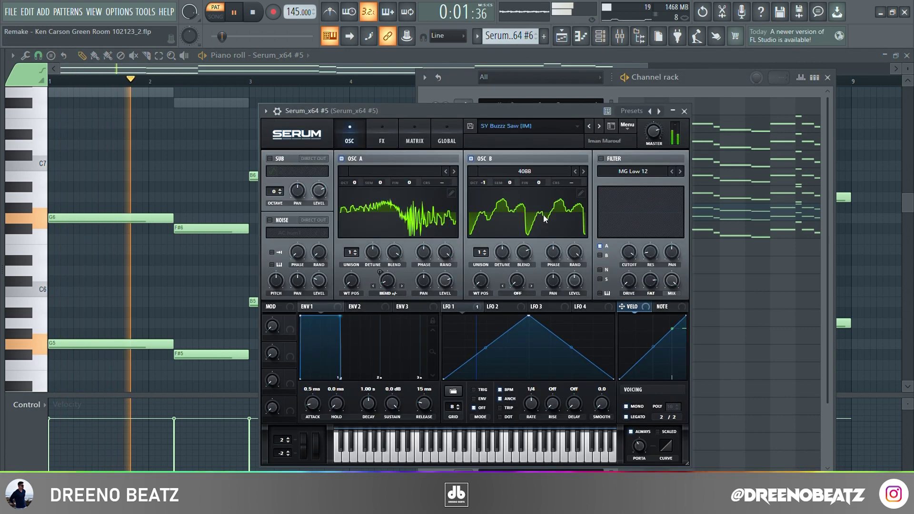
{"action": "left_click_drag", "start_coordinate": [523, 113], "coordinate": [510, 84]}
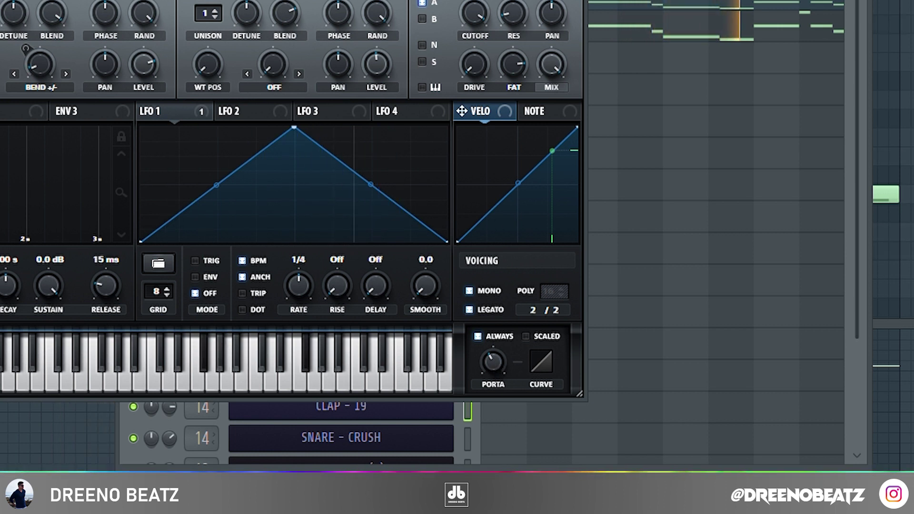
{"action": "key", "text": "Escape"}
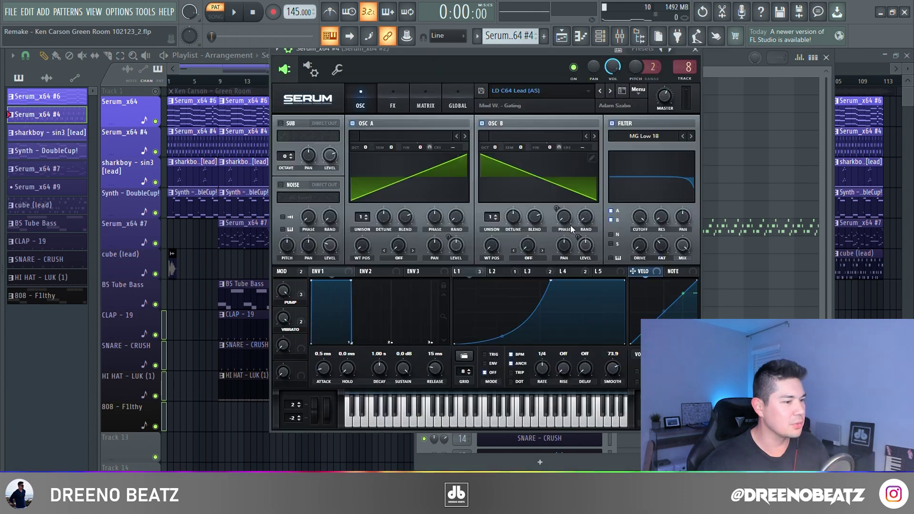
Play the Serum_x64 #4 pattern's notes in the piano roll.
{"action": "left_click", "coordinate": [575, 230]}
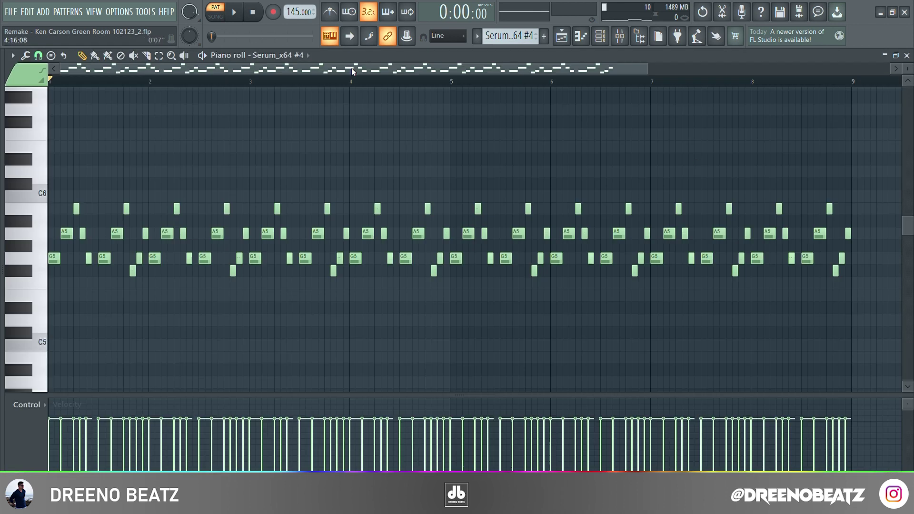
{"action": "key", "text": "space"}
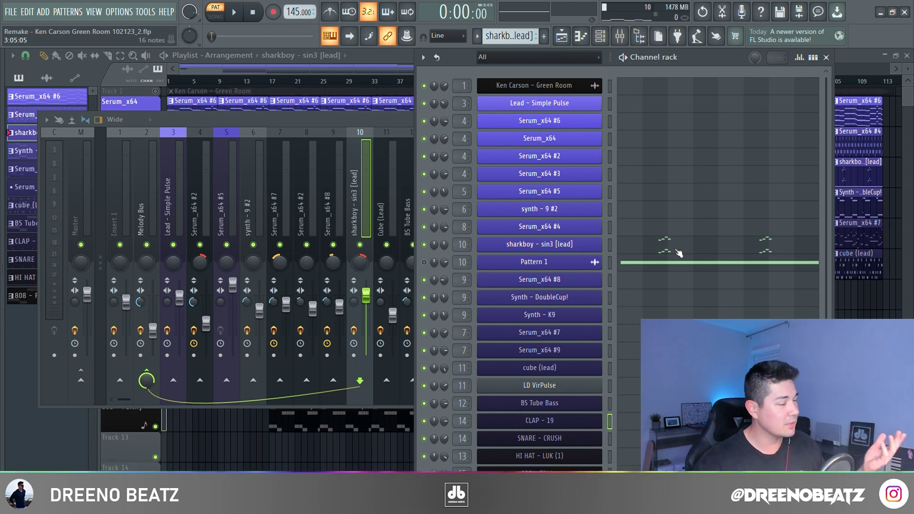
Examine the sharkboy - sin3 [lead] notes and play the pattern with the Pattern 1 channel's piano roll open.
{"action": "left_click", "coordinate": [679, 253]}
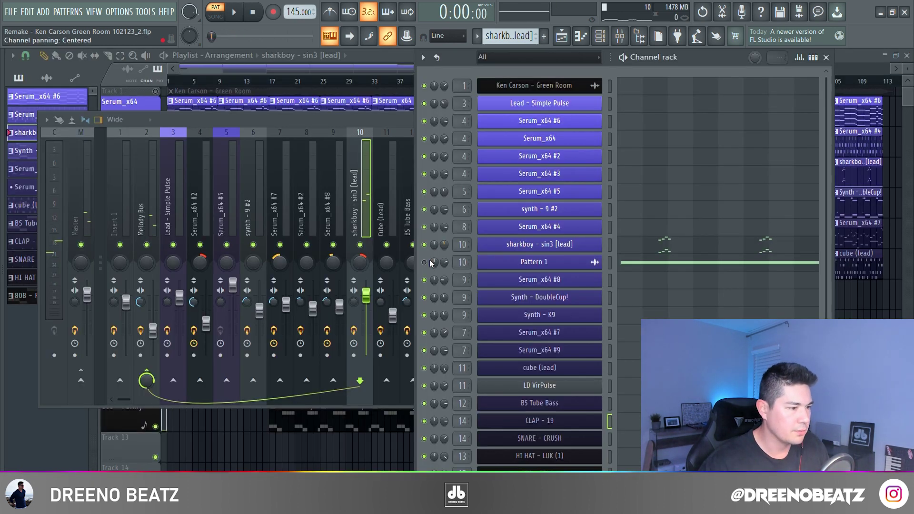
{"action": "left_click", "coordinate": [720, 263]}
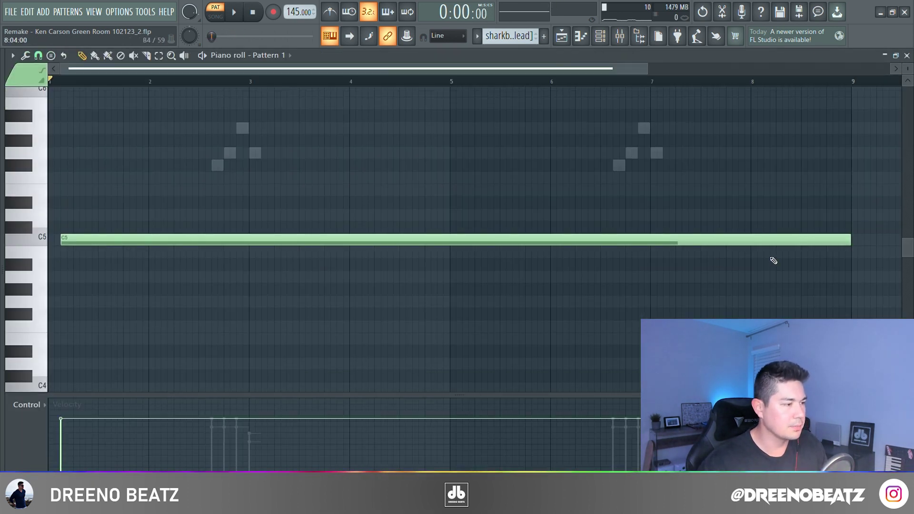
{"action": "key", "text": "space"}
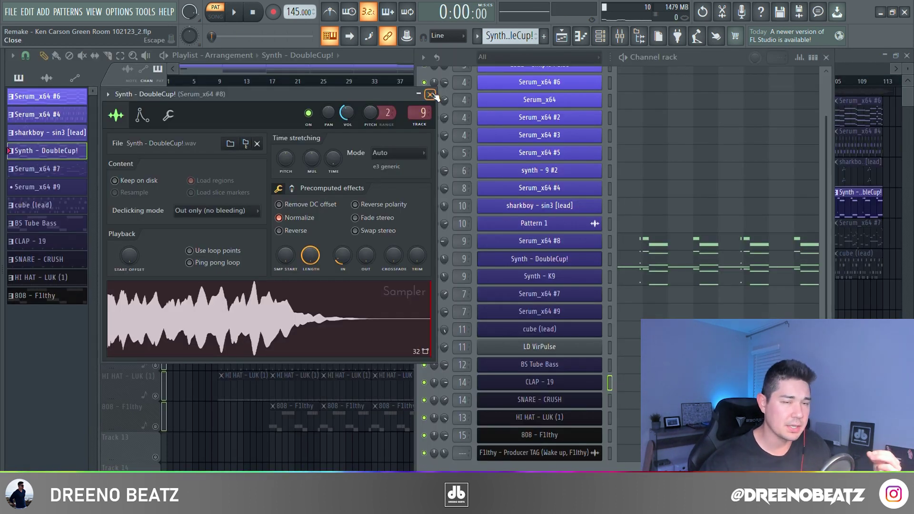
Check the Serum_x64 #8 synth layered with Synth - DoubleCup! and play that pattern's notes in the piano roll.
{"action": "left_click", "coordinate": [431, 94]}
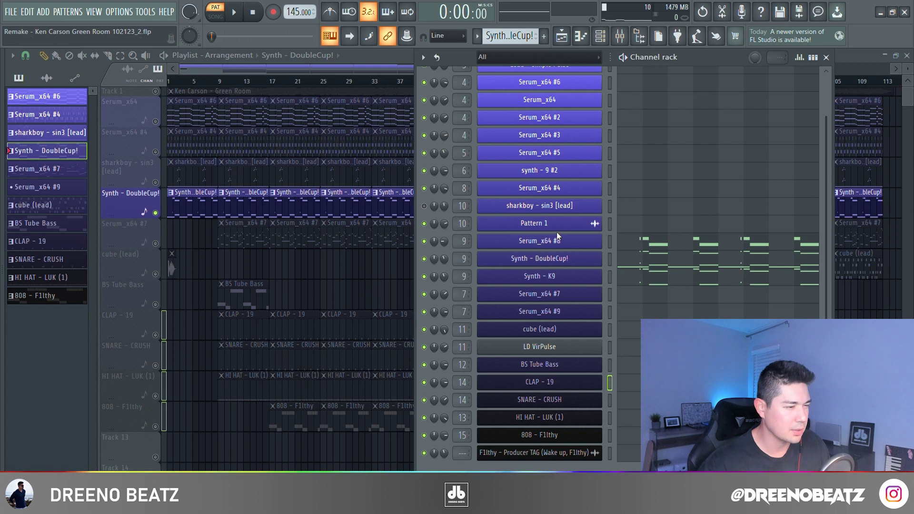
{"action": "left_click", "coordinate": [561, 245]}
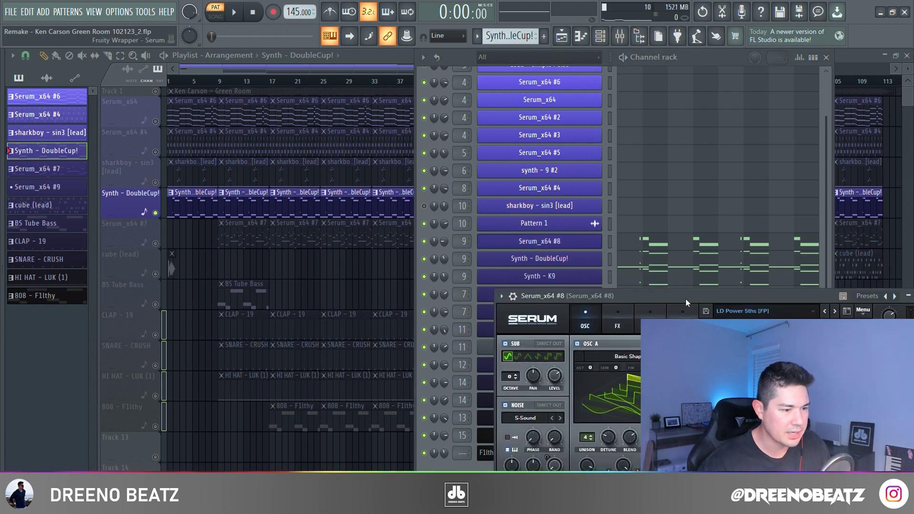
{"action": "left_click", "coordinate": [814, 171]}
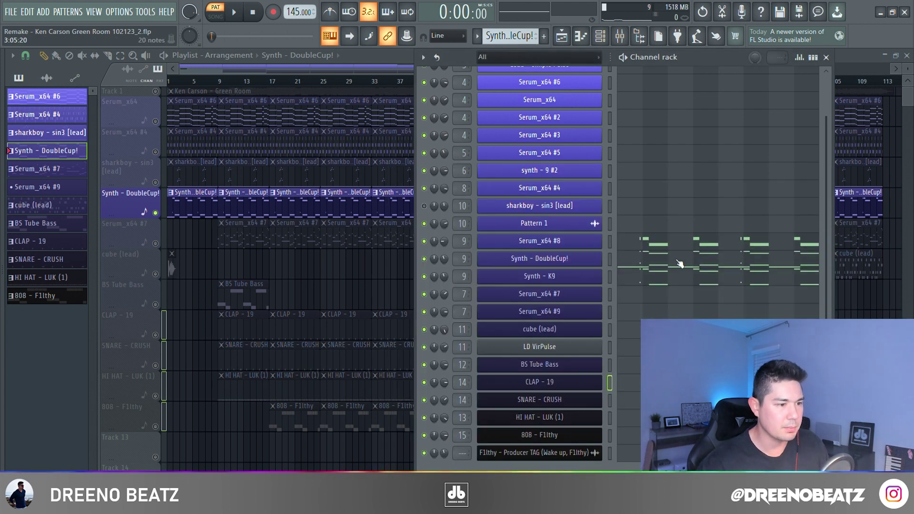
{"action": "left_click", "coordinate": [678, 261]}
{"action": "key", "text": "space"}
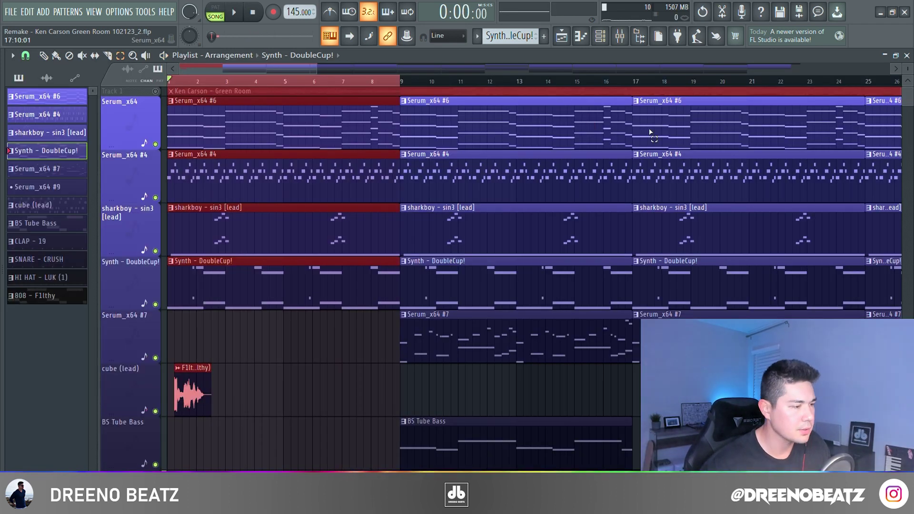
Play the first eight bars of the playlist in song mode to hear the melody layers together.
{"action": "key", "text": "space"}
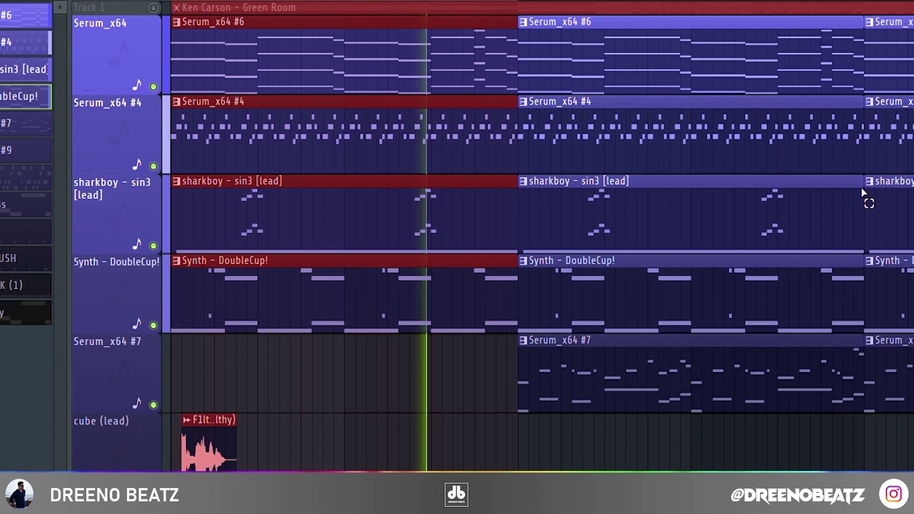
{"action": "left_click", "coordinate": [862, 190]}
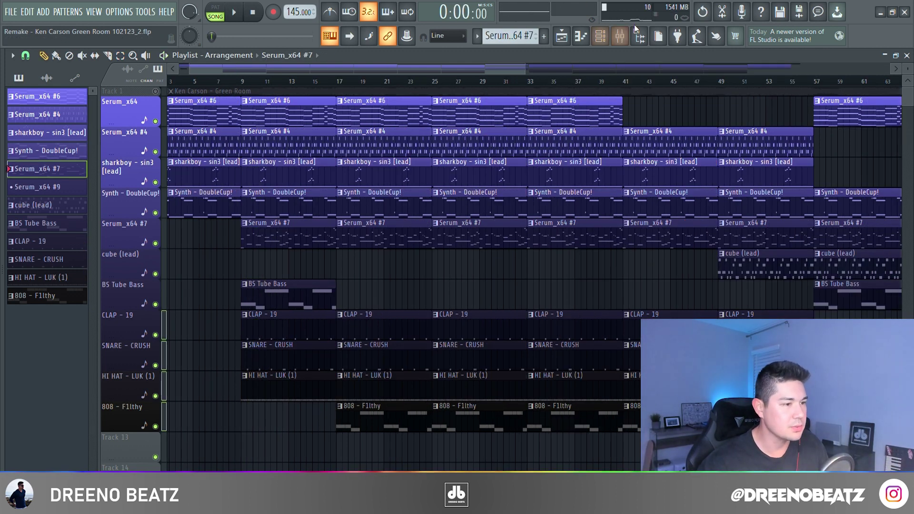
Audition the Serum_x64 #7 melody in pattern mode and examine its synth patch, including the effects page.
{"action": "left_click", "coordinate": [603, 40]}
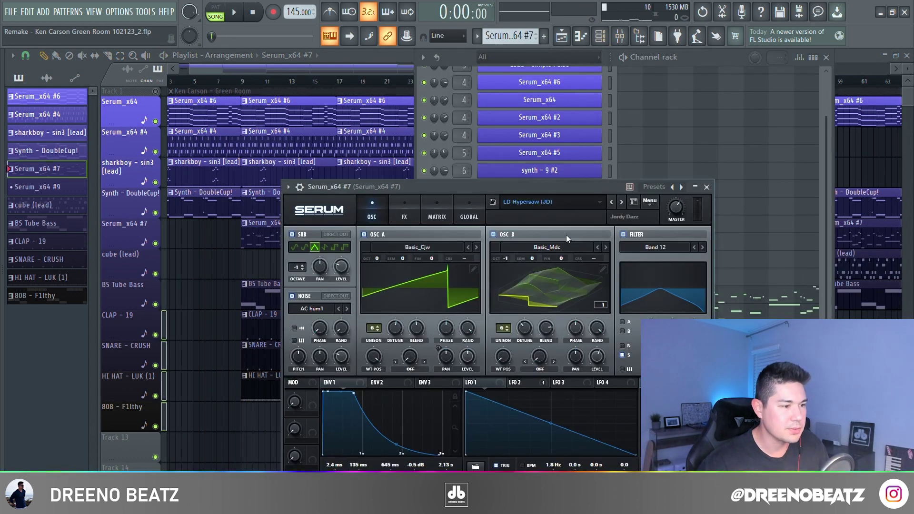
{"action": "left_click", "coordinate": [708, 187]}
{"action": "key", "text": "F7"}
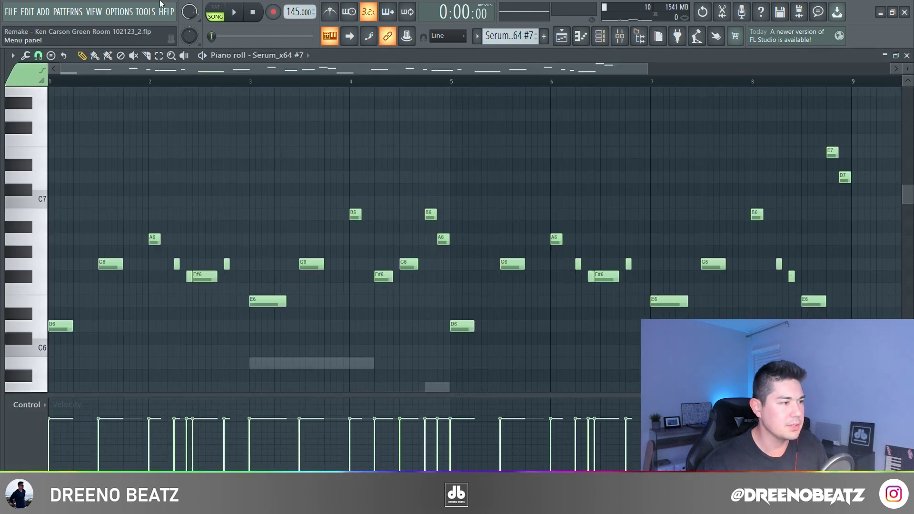
{"action": "left_click", "coordinate": [224, 13]}
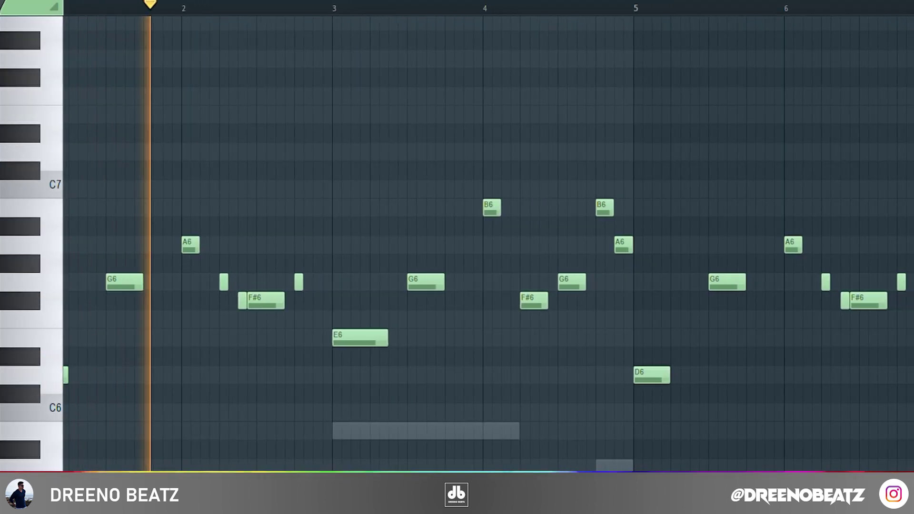
{"action": "scroll", "coordinate": [489, 244], "scroll_direction": "down", "scroll_amount": 3}
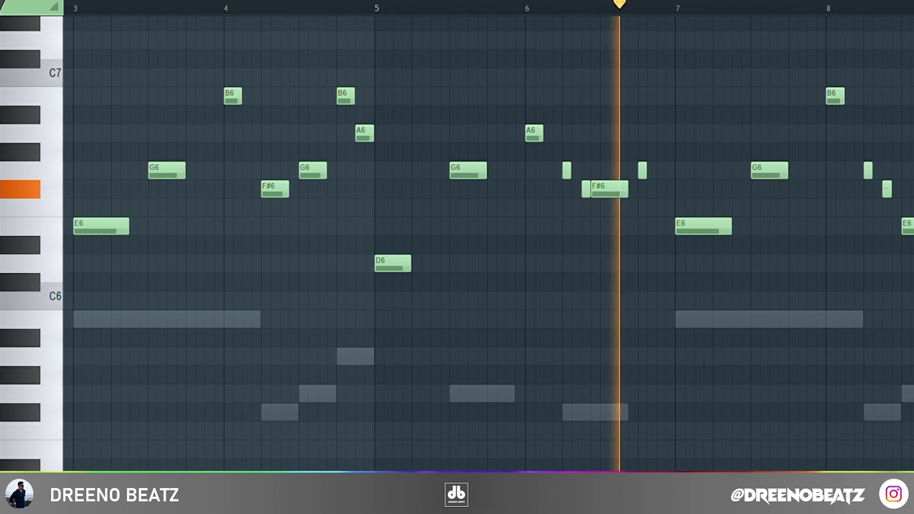
{"action": "scroll", "coordinate": [488, 243], "scroll_direction": "up", "scroll_amount": 2}
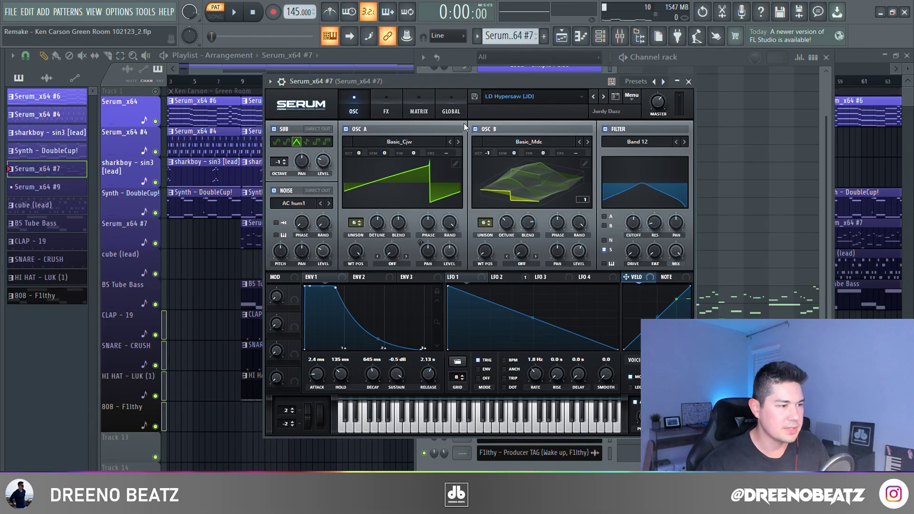
{"action": "left_click", "coordinate": [387, 110]}
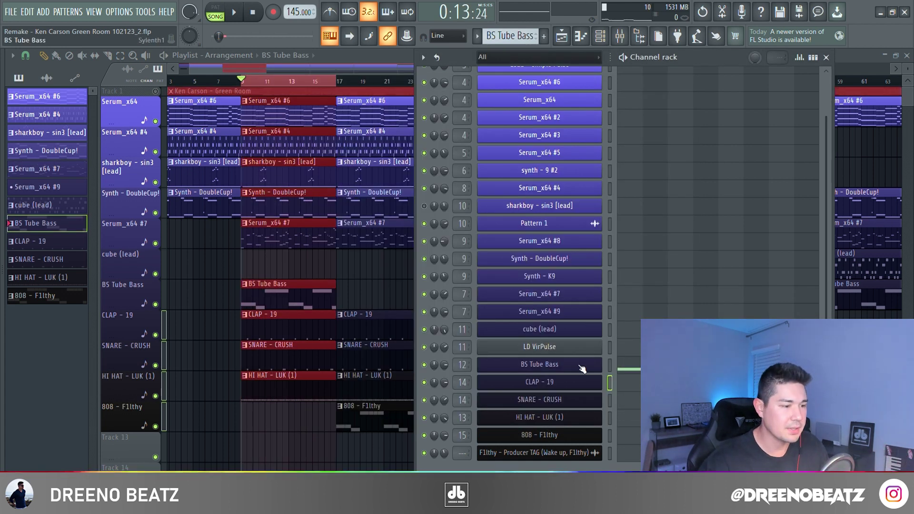
Inspect the BS Tube Bass patch in Sylenth1, close it, and play the bass notes in the piano roll.
{"action": "left_click", "coordinate": [565, 367]}
{"action": "left_click_drag", "start_coordinate": [447, 203], "coordinate": [479, 94]}
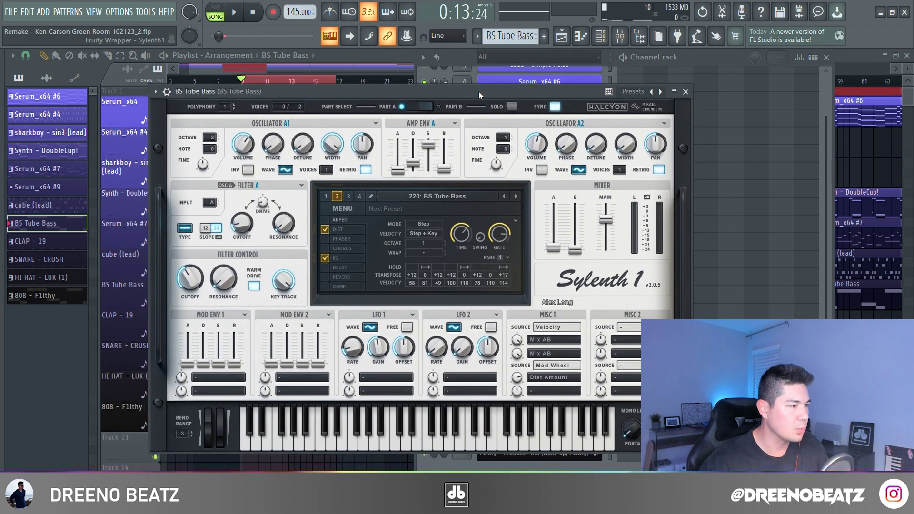
{"action": "left_click", "coordinate": [686, 92]}
{"action": "key", "text": "space"}
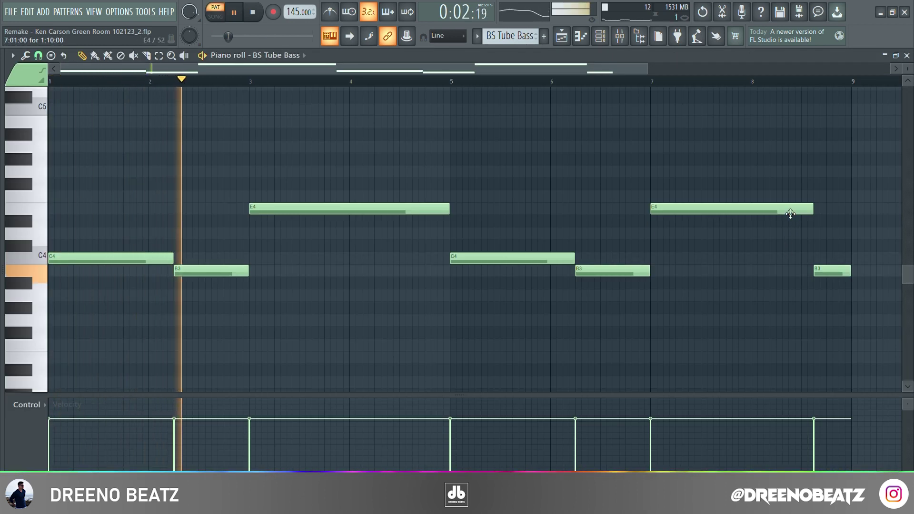
Examine the 20Hz + 18kHz cut equalizer on the BS Tube Bass mixer track during playback, and close it.
{"action": "key", "text": "F9"}
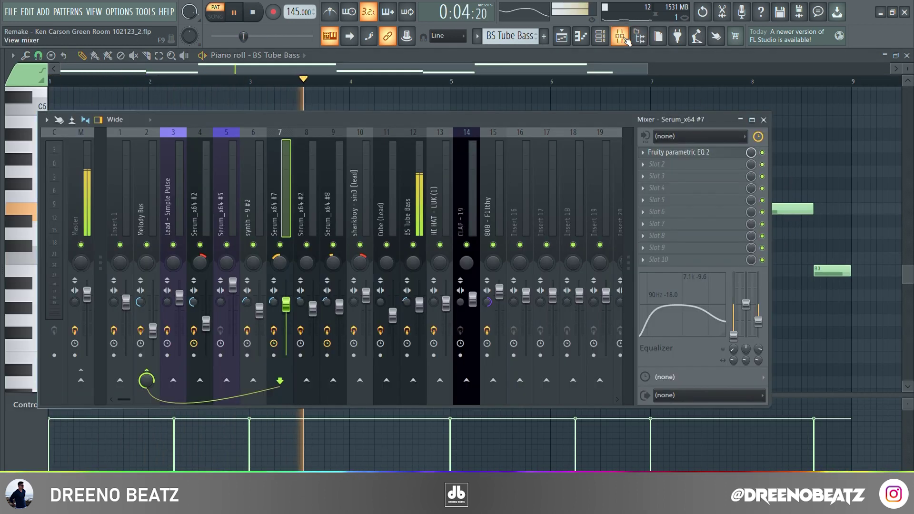
{"action": "left_click", "coordinate": [685, 153]}
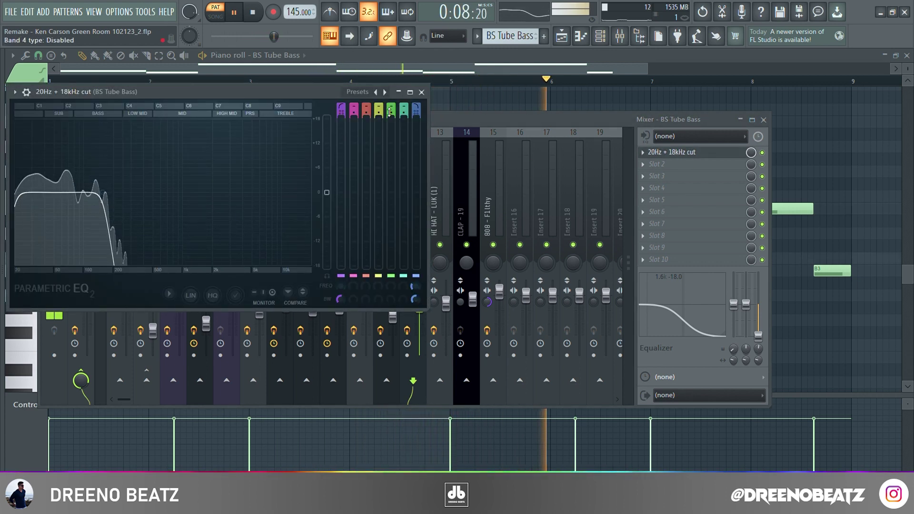
{"action": "left_click", "coordinate": [421, 92]}
{"action": "key", "text": "Escape"}
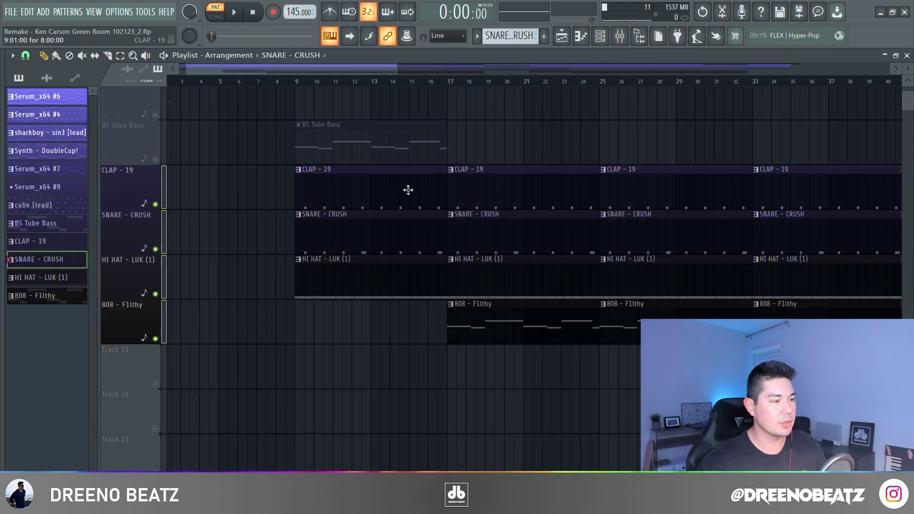
Open the CLAP - 19 sampler settings from the channel rack to examine the clap sample.
{"action": "left_click", "coordinate": [408, 190]}
{"action": "left_click", "coordinate": [601, 37]}
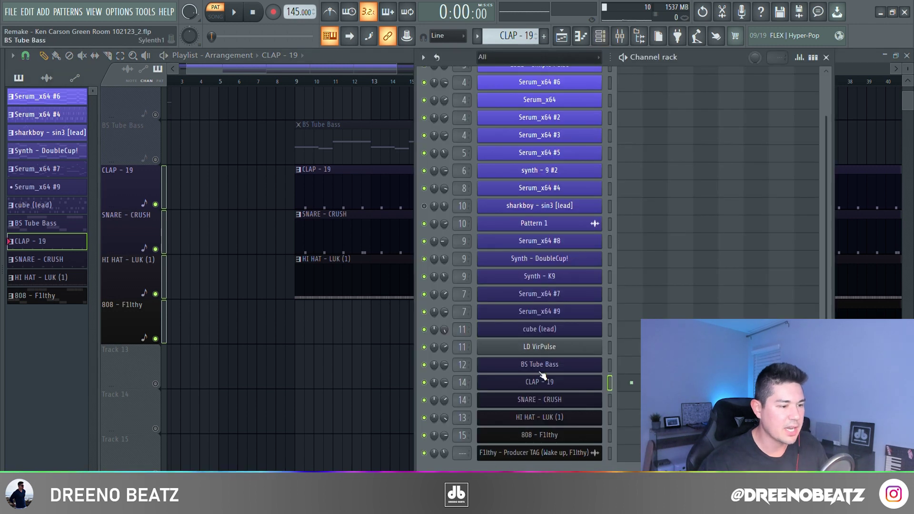
{"action": "left_click", "coordinate": [537, 383]}
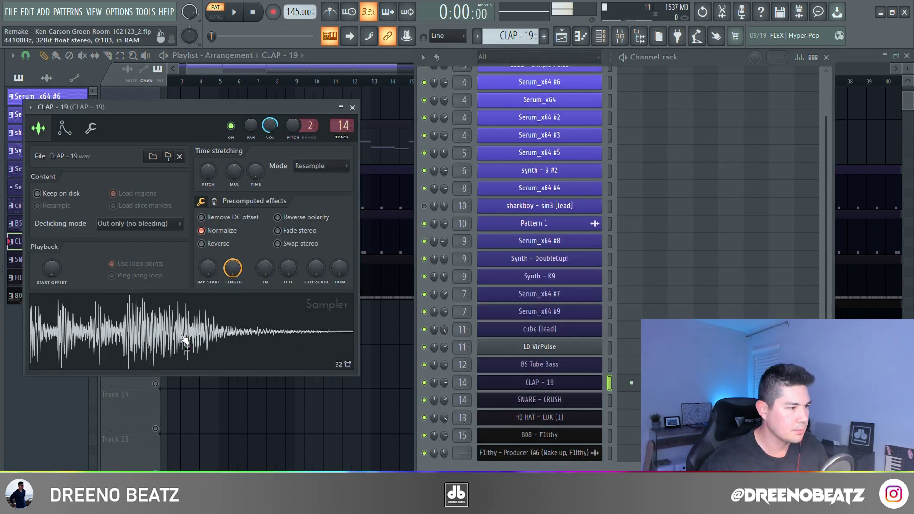
Examine the SNARE - CRUSH sampler settings and close them, and bring up the HI HAT - LUK (1) pattern.
{"action": "left_click", "coordinate": [578, 404]}
{"action": "left_click", "coordinate": [575, 405]}
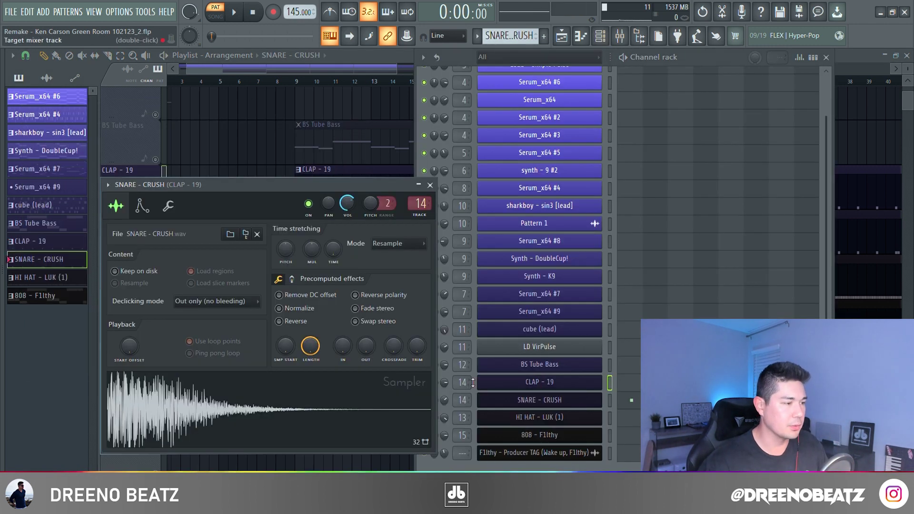
{"action": "left_click_drag", "start_coordinate": [291, 199], "coordinate": [292, 128]}
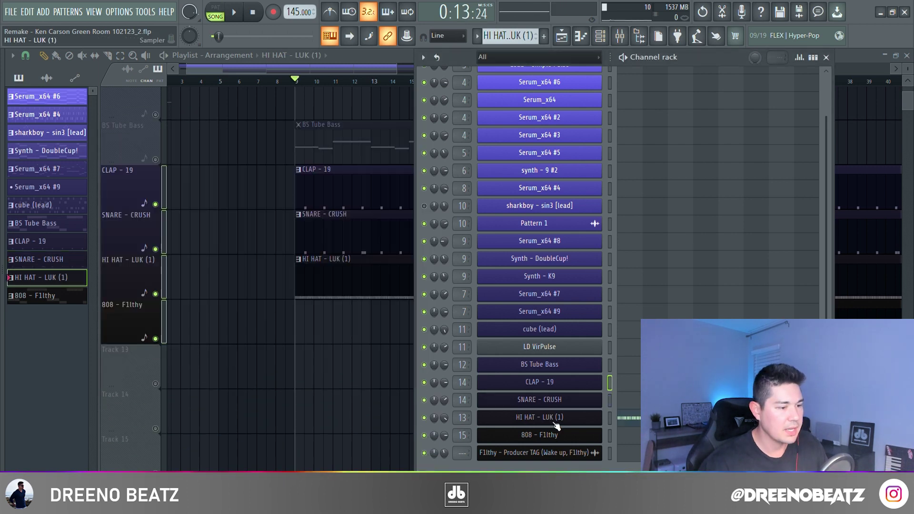
{"action": "left_click", "coordinate": [555, 422]}
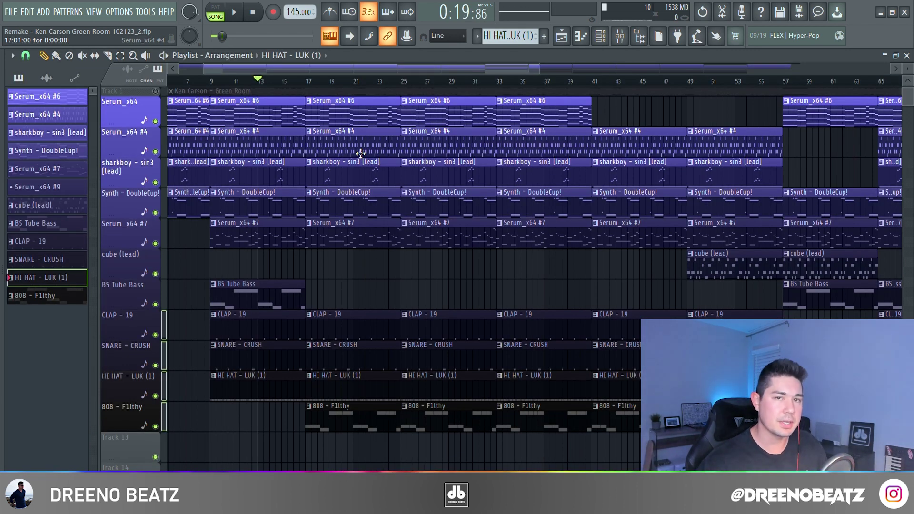
Play the arrangement with the drums, and open the 808 - F1lthy notes in the piano roll to play them.
{"action": "key", "text": "space"}
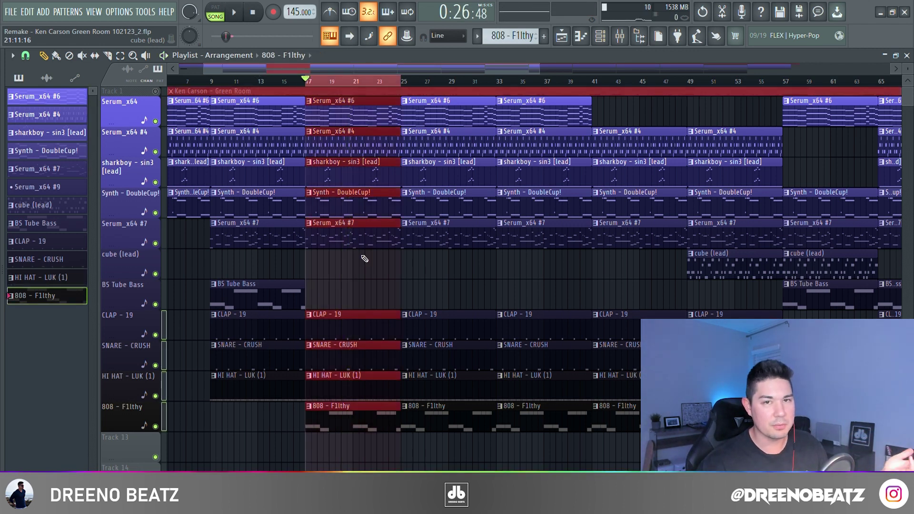
{"action": "double_click", "coordinate": [368, 436]}
{"action": "key", "text": "space"}
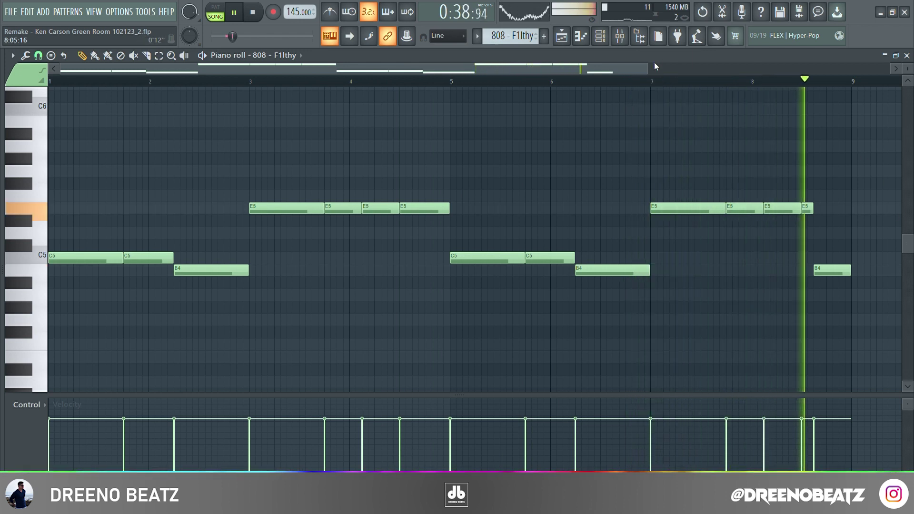
Examine the first Fruity parametric EQ 2 on the 808 - F1lthy mixer track during playback, and close the mixer.
{"action": "key", "text": "F9"}
{"action": "left_click", "coordinate": [501, 211]}
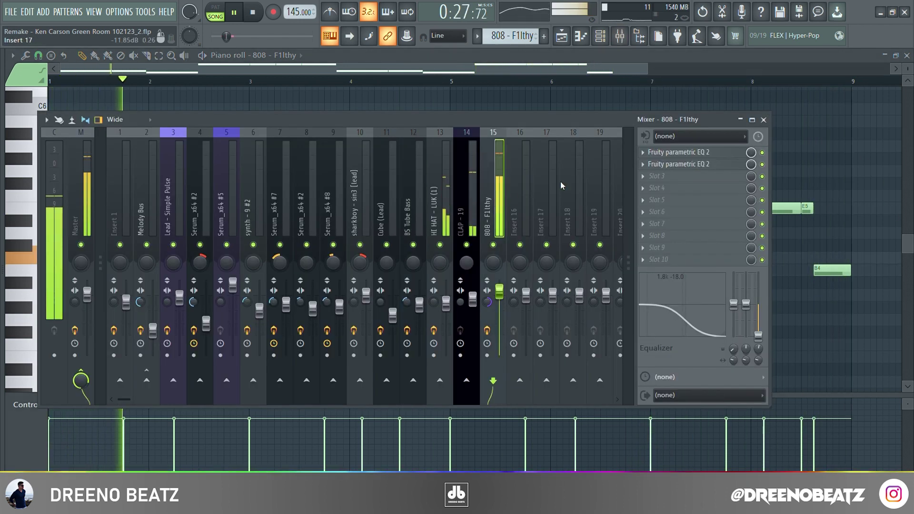
{"action": "left_click", "coordinate": [682, 153]}
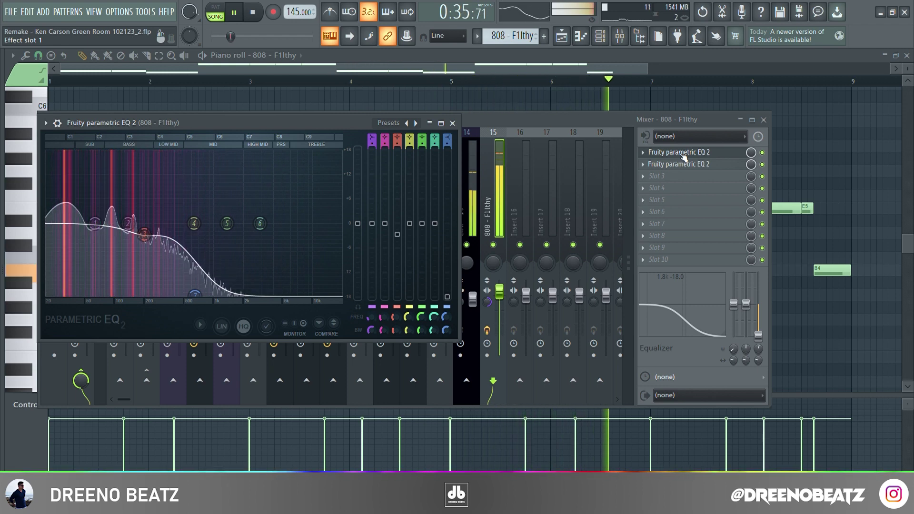
{"action": "left_click", "coordinate": [610, 127]}
{"action": "left_click", "coordinate": [764, 120]}
{"action": "key", "text": "Escape"}
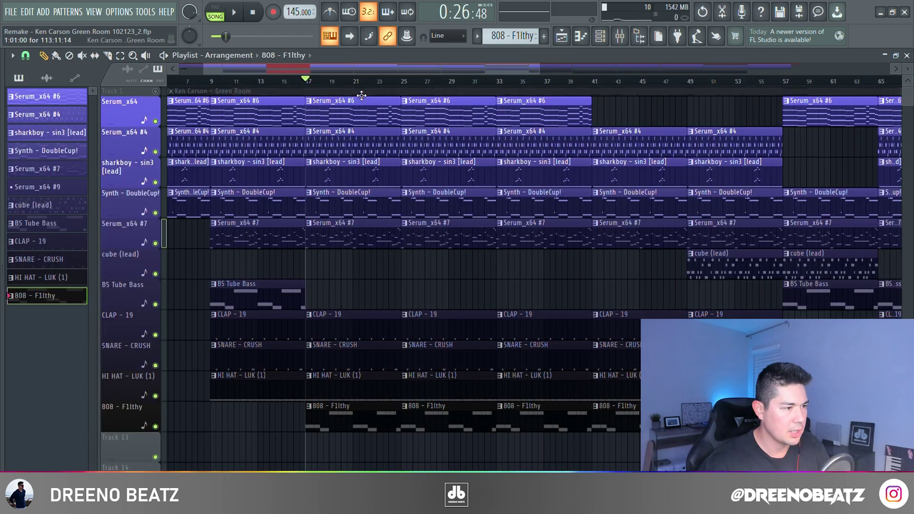
Play the arrangement from bar 17 and mark the repeated sections up to bar 41 in the playlist timeline.
{"action": "key", "text": "space"}
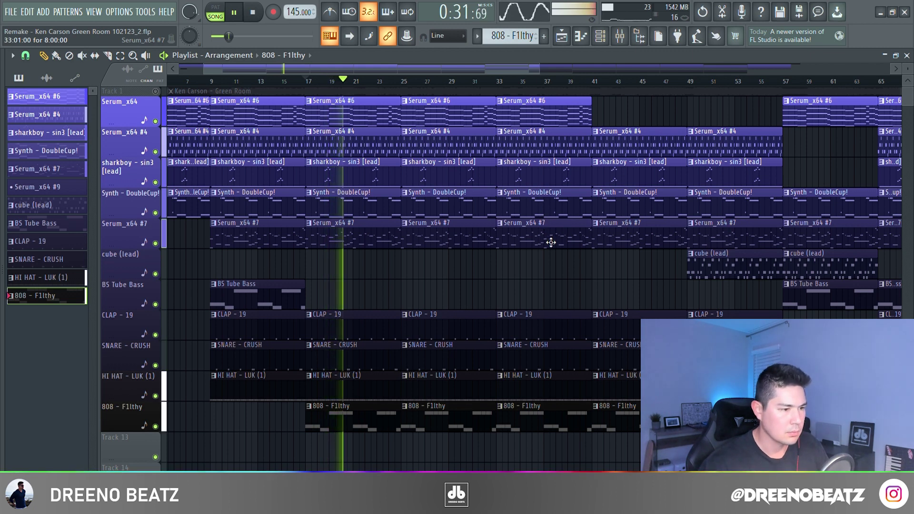
{"action": "key", "text": "space"}
{"action": "left_click_drag", "start_coordinate": [306, 83], "coordinate": [588, 86]}
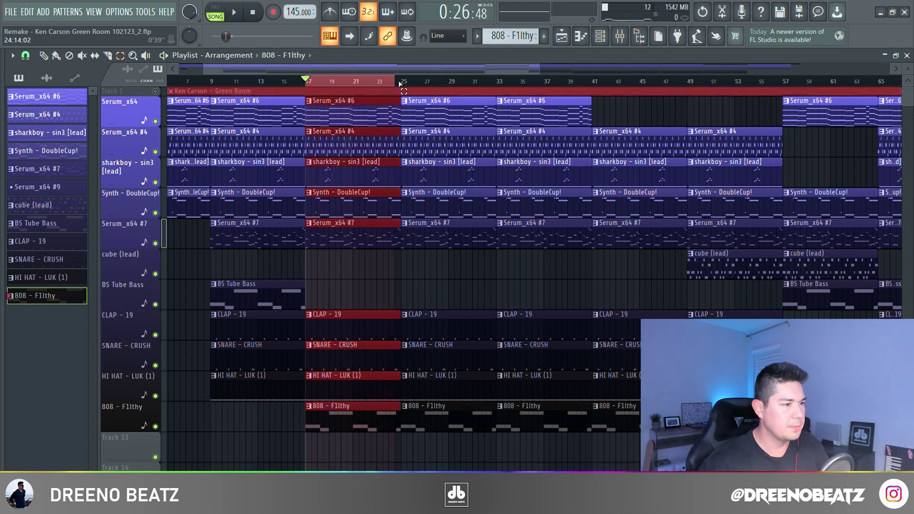
{"action": "left_click", "coordinate": [593, 84]}
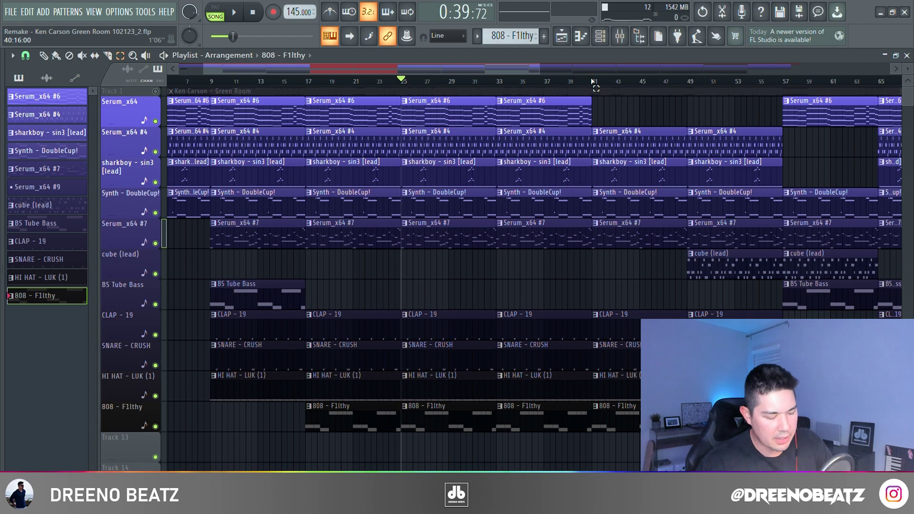
{"action": "left_click", "coordinate": [571, 84]}
{"action": "key", "text": "space"}
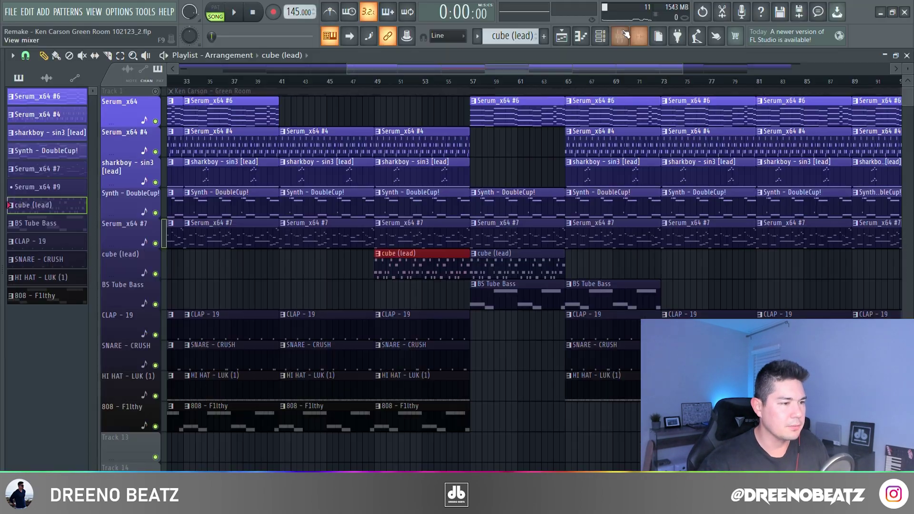
Examine the LD VirPulse patch in Sylenth1, close it, and play the cube (lead) notes in the piano roll.
{"action": "left_click", "coordinate": [601, 36]}
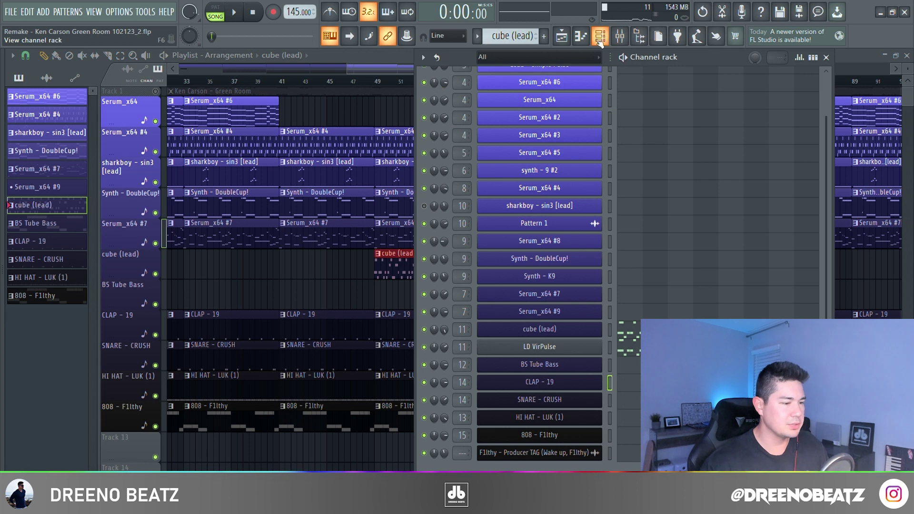
{"action": "left_click", "coordinate": [577, 351]}
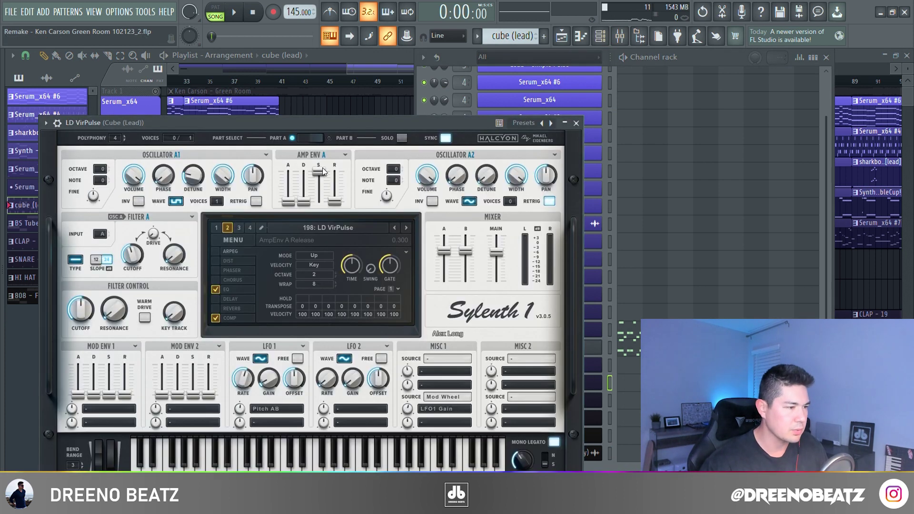
{"action": "left_click", "coordinate": [577, 124]}
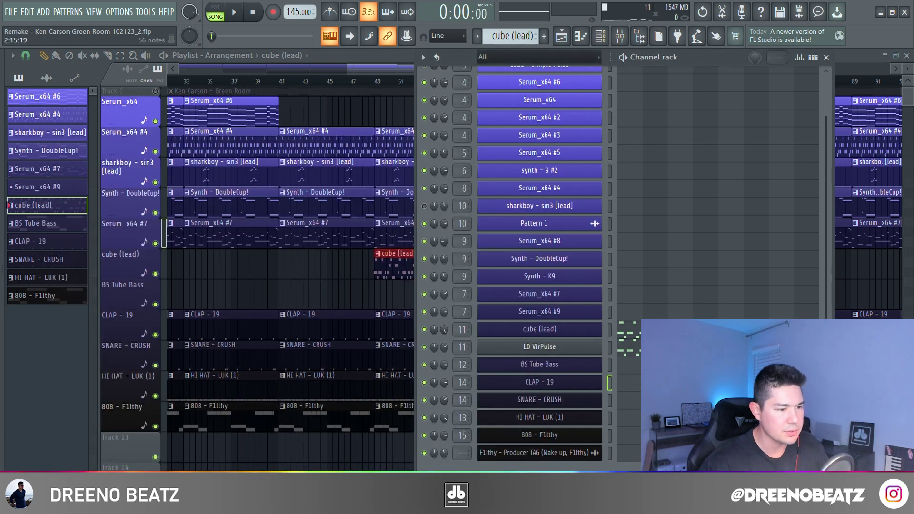
{"action": "key", "text": "F7"}
{"action": "key", "text": "space"}
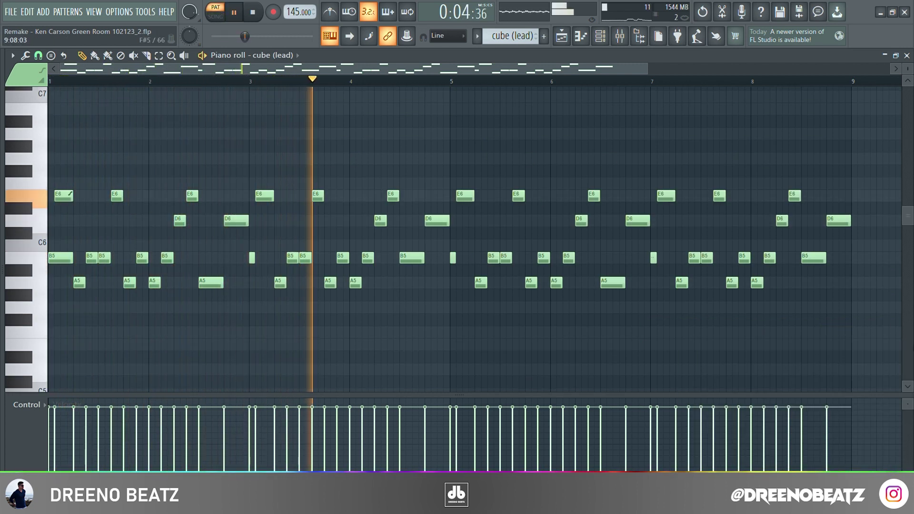
Examine the second-slot parametric EQ and the Fruity PanOMatic on the Cube (Lead) mixer track during playback, and close the mixer.
{"action": "left_click", "coordinate": [621, 37]}
{"action": "left_click", "coordinate": [381, 206]}
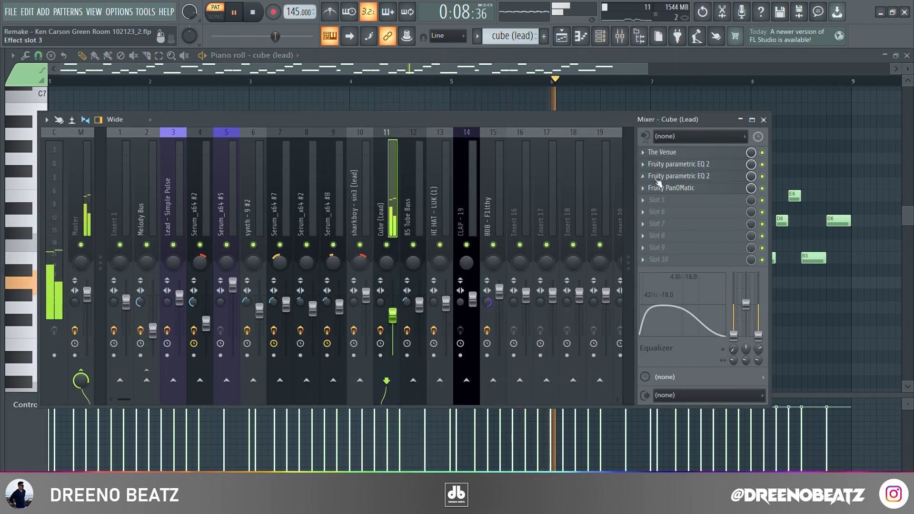
{"action": "left_click", "coordinate": [679, 164]}
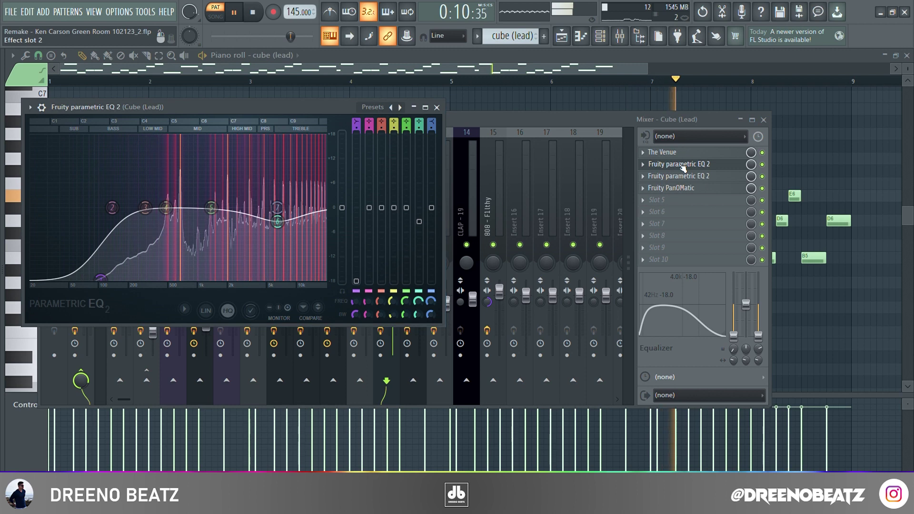
{"action": "left_click", "coordinate": [678, 165]}
{"action": "left_click", "coordinate": [680, 189]}
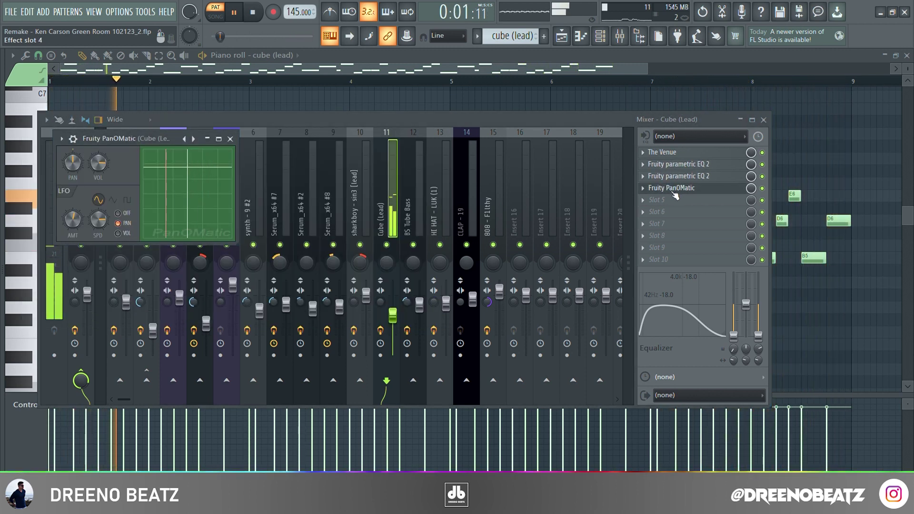
{"action": "left_click", "coordinate": [764, 120]}
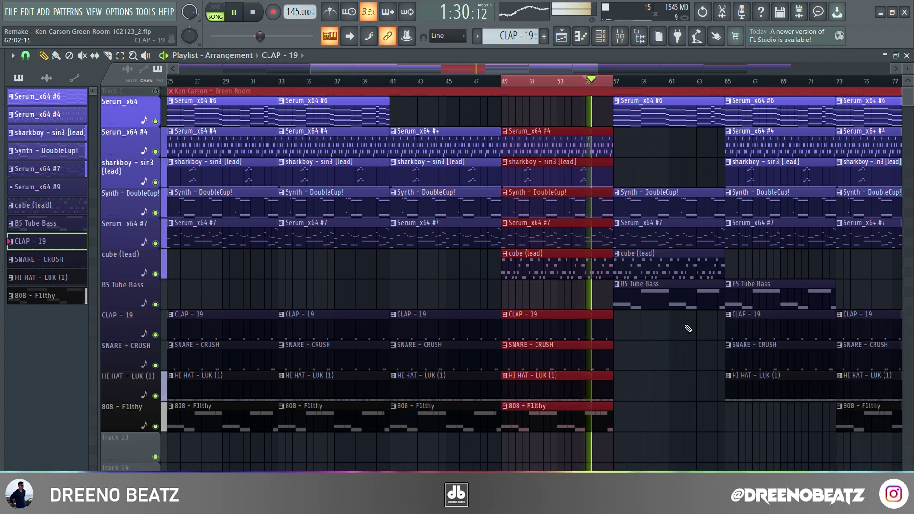
Play the breakdown at bar 57, mark the repeated section starting at bar 65 in the playlist, and play it.
{"action": "left_click", "coordinate": [688, 329]}
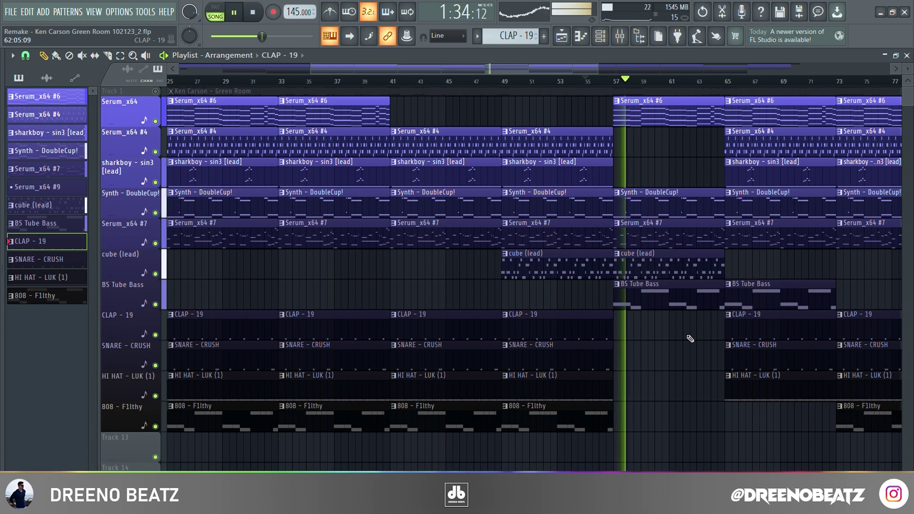
{"action": "left_click_drag", "start_coordinate": [561, 72], "coordinate": [686, 76]}
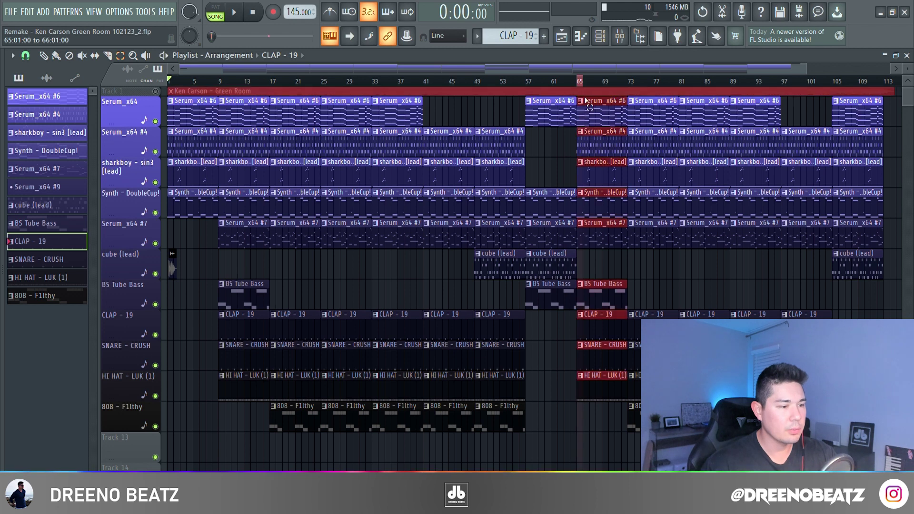
{"action": "left_click_drag", "start_coordinate": [587, 101], "coordinate": [739, 159]}
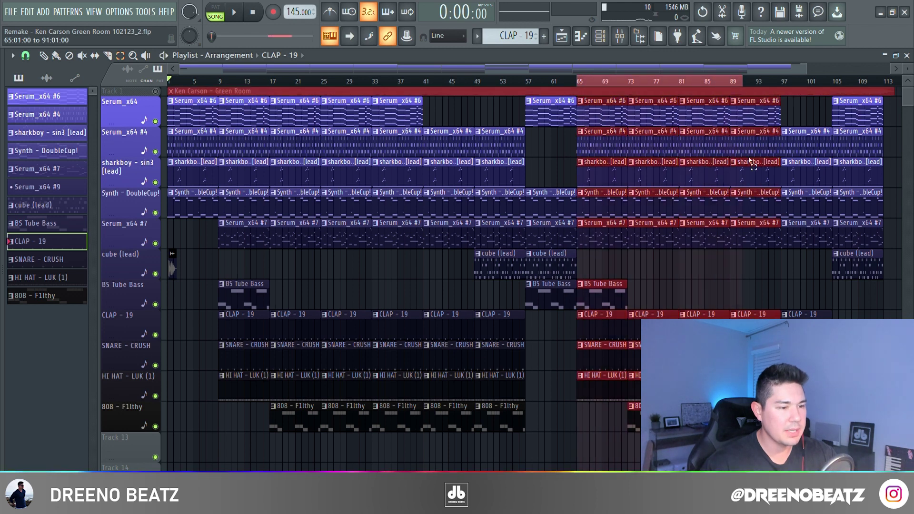
{"action": "key", "text": "space"}
{"action": "left_click_drag", "start_coordinate": [219, 85], "coordinate": [526, 84]}
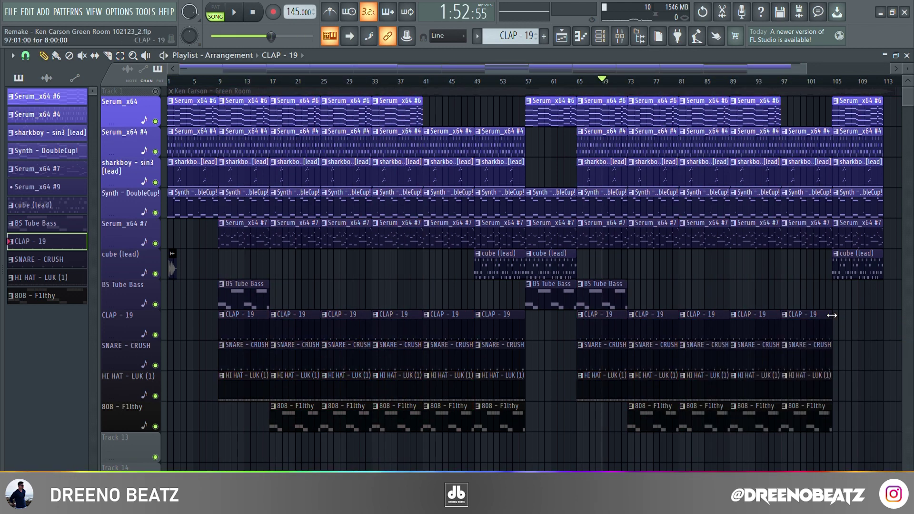
{"action": "key", "text": "space"}
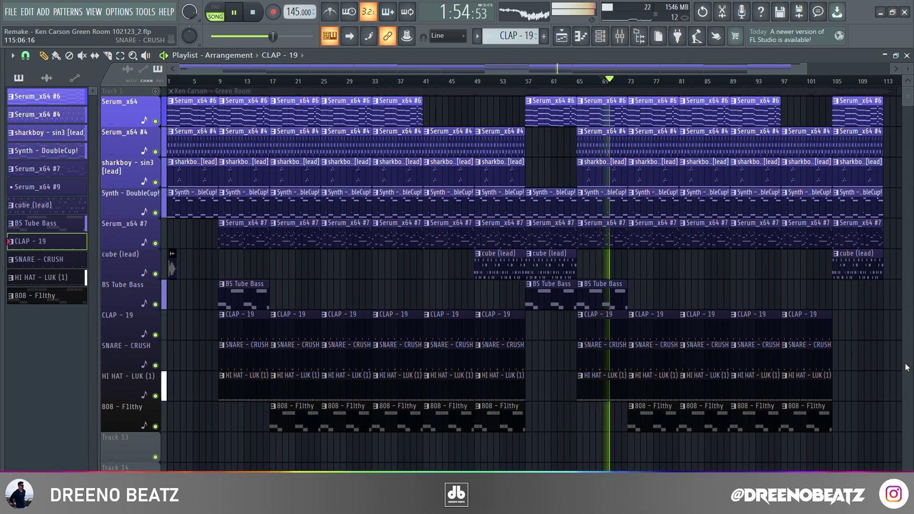